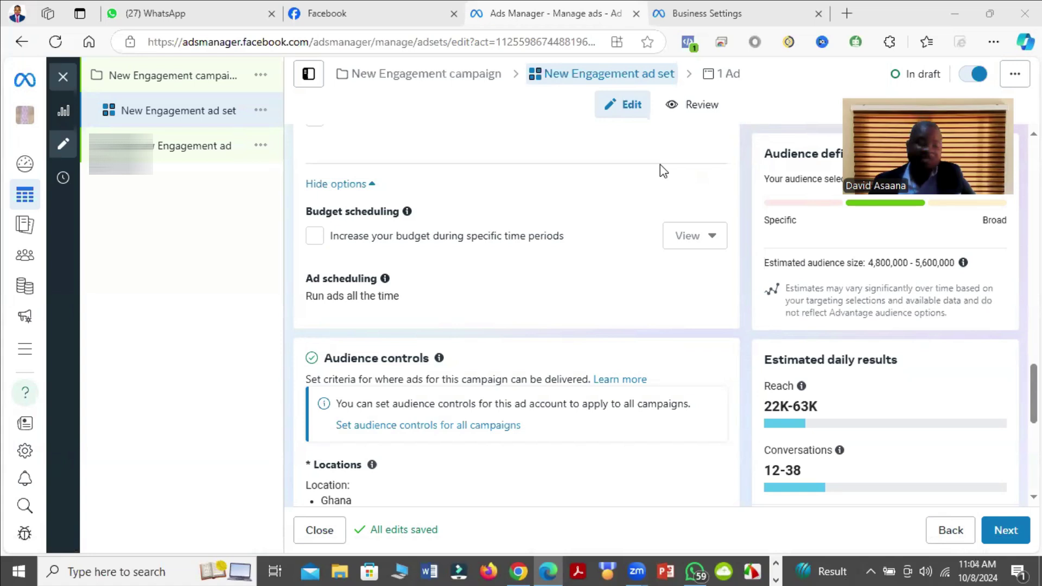
- Check the Brkumu Organics Facebook page and home feed, then return to Ads Manager
{"action": "left_click", "coordinate": [391, 15]}
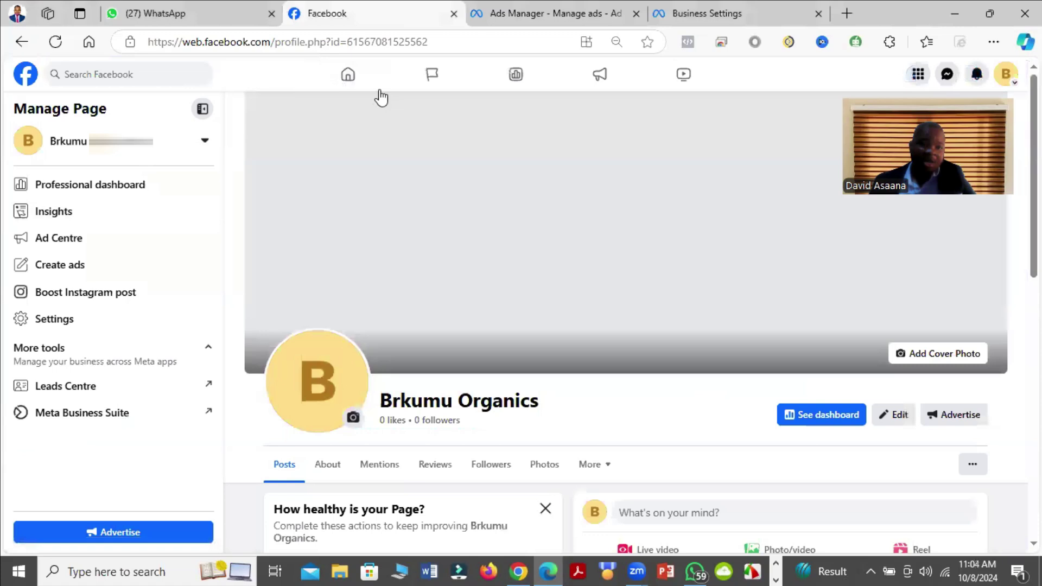
{"action": "left_click", "coordinate": [348, 76]}
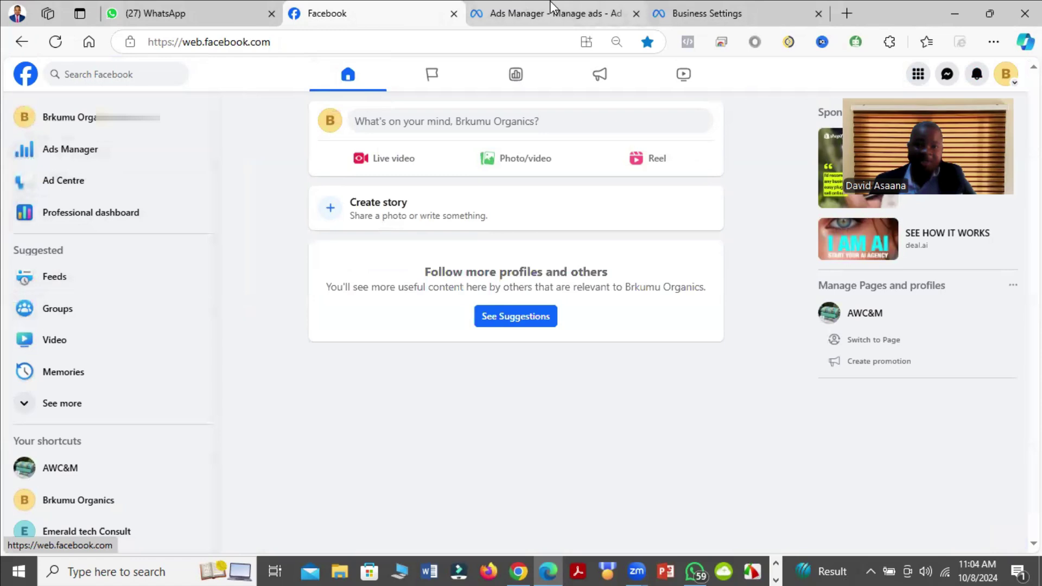
{"action": "left_click", "coordinate": [551, 13]}
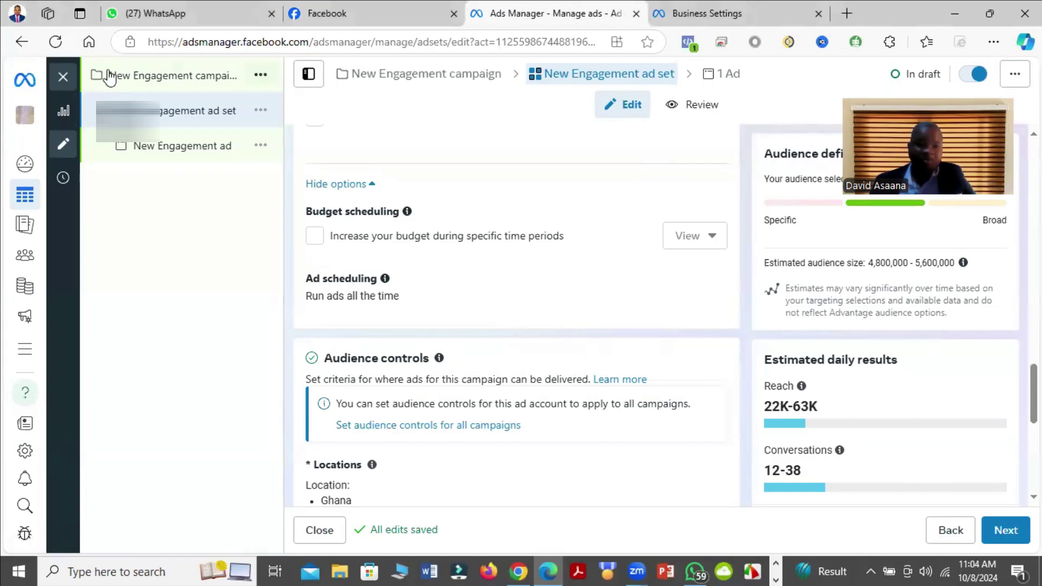
- Close the ad set editor, deselect the New Engagement ad set, and glance at the ad account list
{"action": "left_click", "coordinate": [64, 77]}
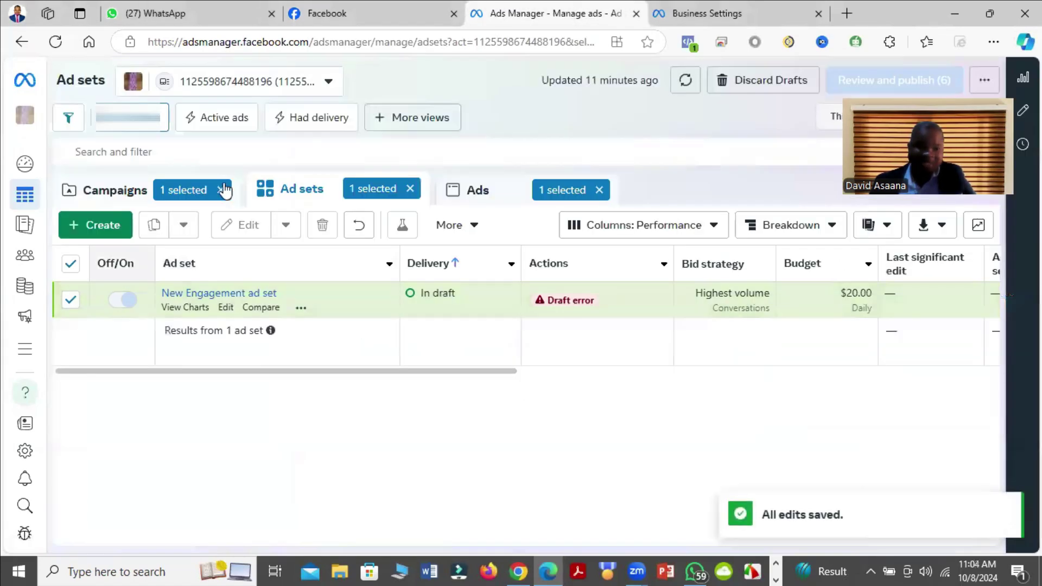
{"action": "left_click", "coordinate": [69, 305]}
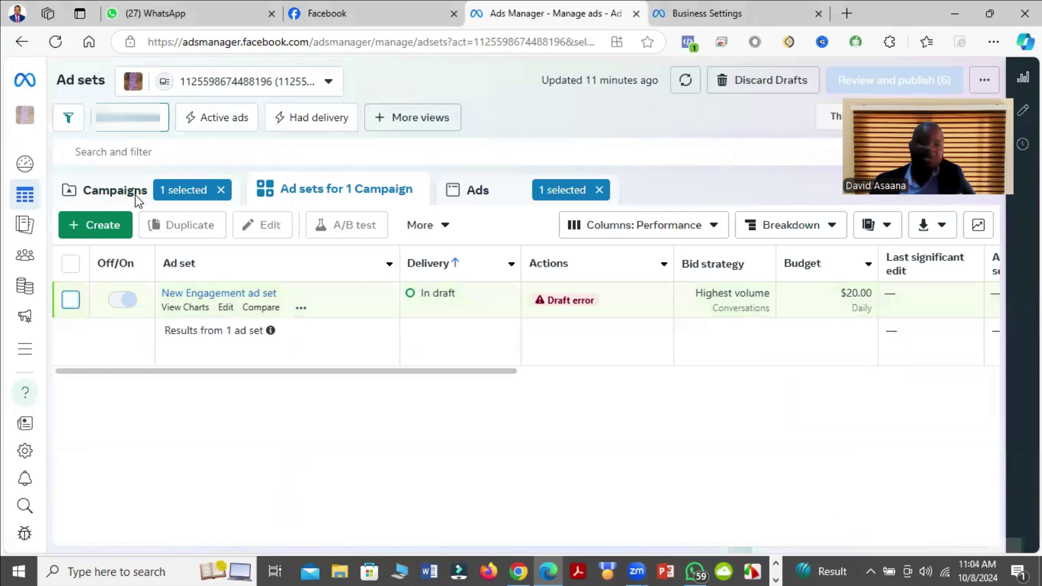
{"action": "left_click", "coordinate": [327, 84]}
{"action": "left_click", "coordinate": [463, 76]}
{"action": "mouse_move", "coordinate": [25, 255]}
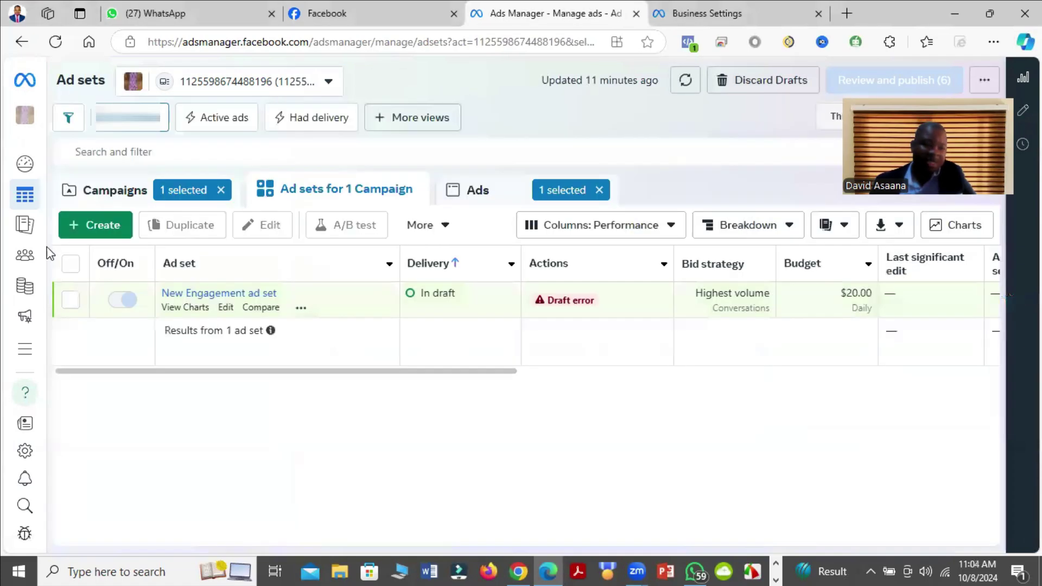
- Open Business settings from All tools in a new tab and switch to it
{"action": "left_click", "coordinate": [93, 363]}
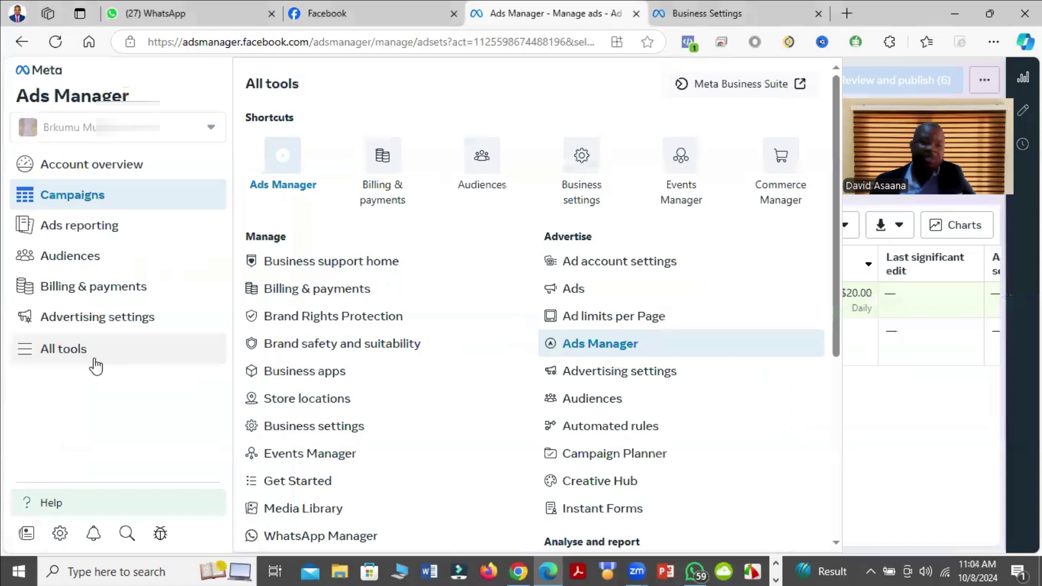
{"action": "right_click", "coordinate": [580, 181]}
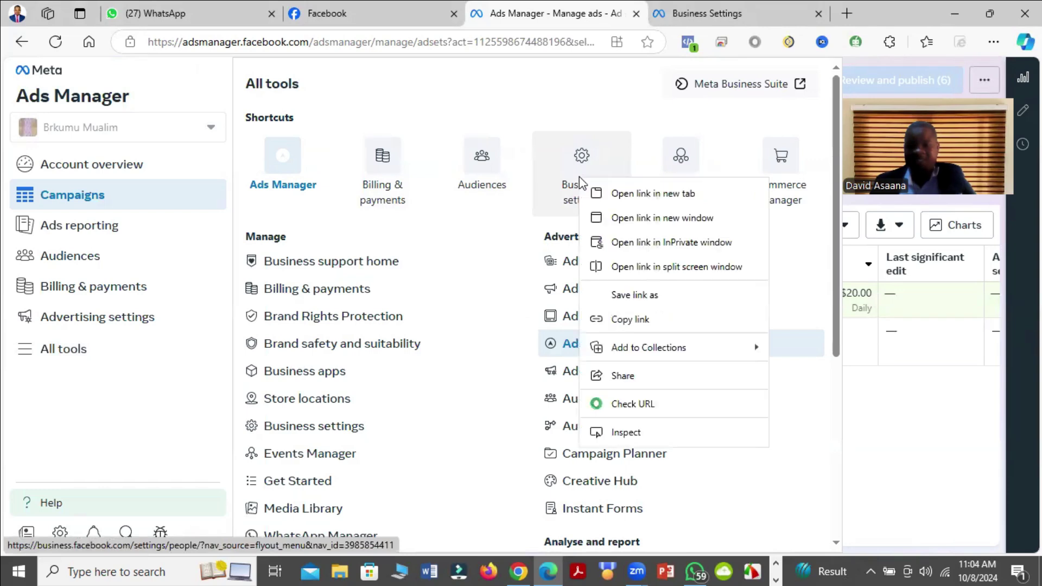
{"action": "left_click", "coordinate": [621, 197]}
{"action": "left_click", "coordinate": [798, 13]}
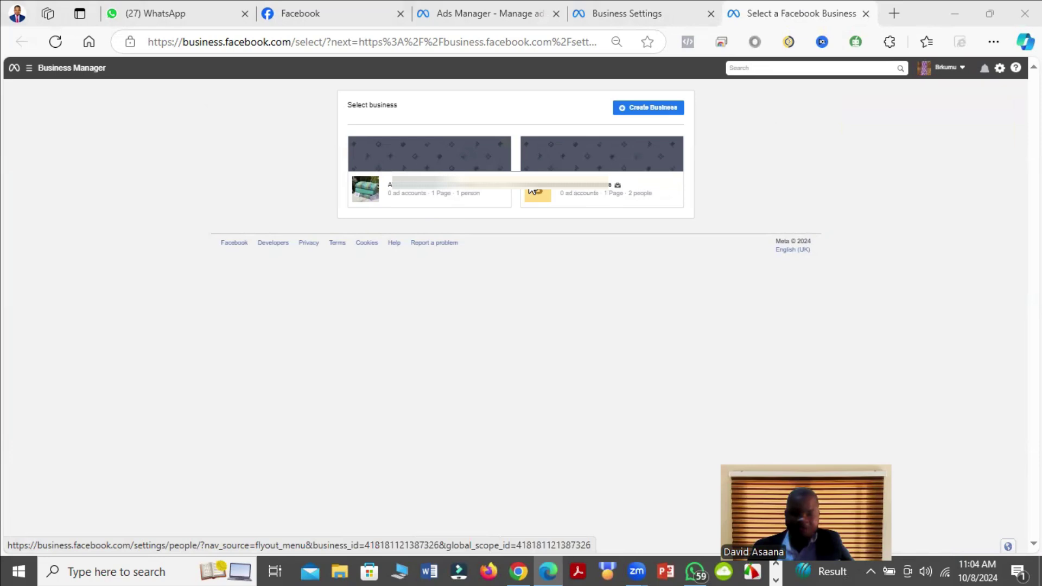
{"action": "right_click", "coordinate": [642, 115]}
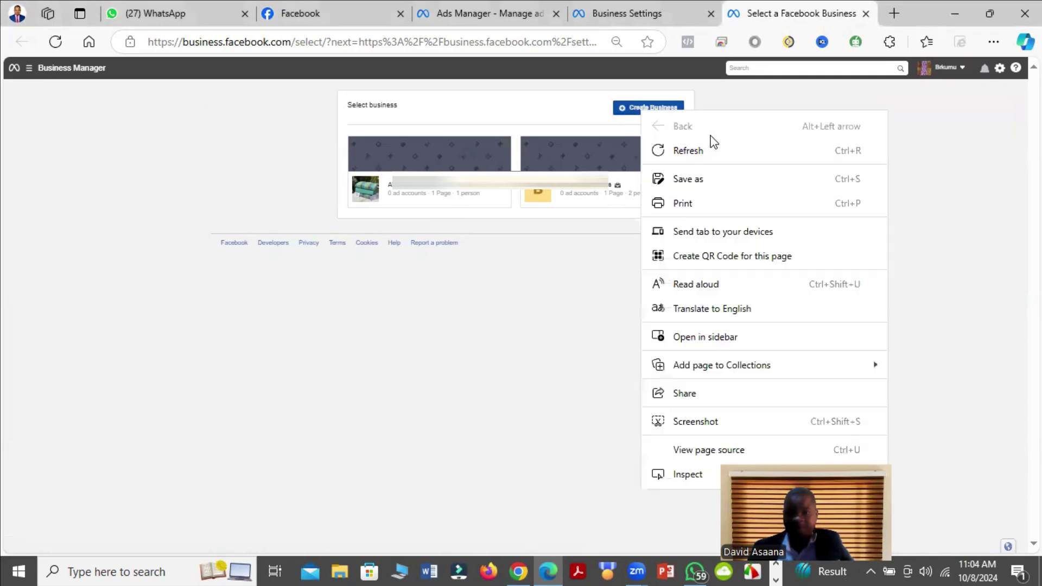
{"action": "key", "text": "Escape"}
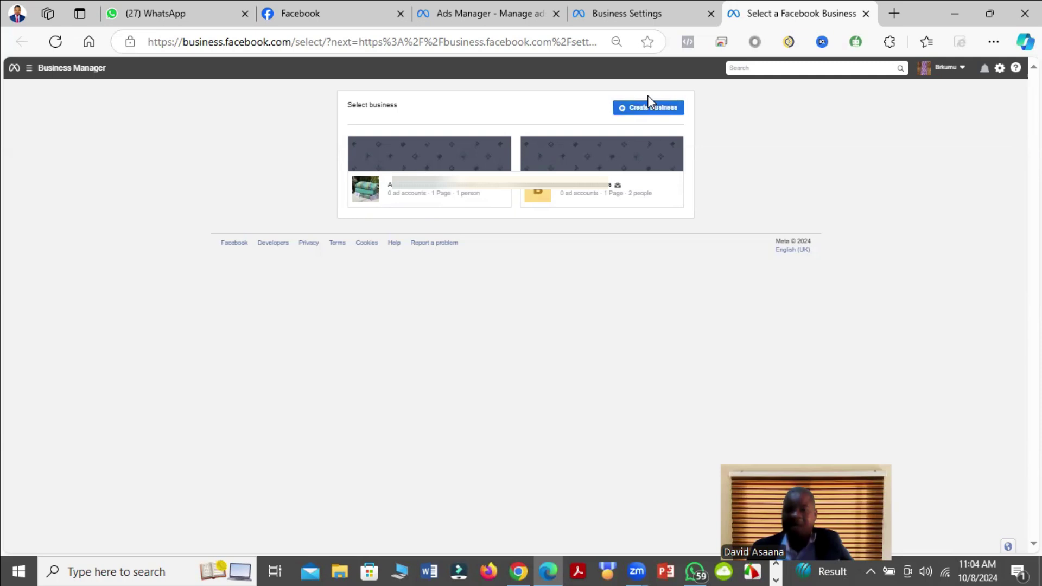
- Open the Brkumu Organics portfolio's Business settings from the business selection page
{"action": "left_click", "coordinate": [502, 14]}
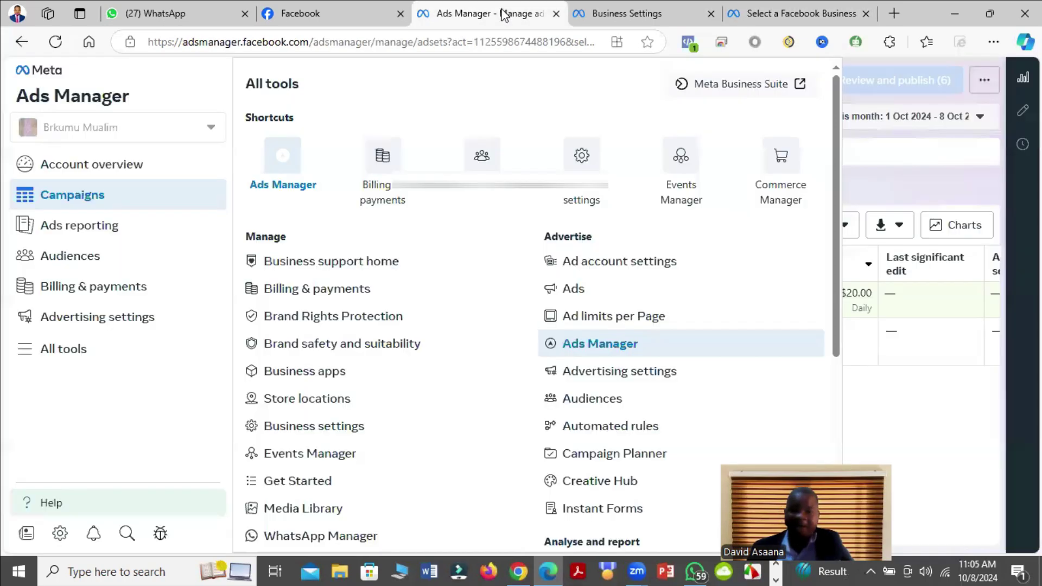
{"action": "left_click", "coordinate": [782, 12]}
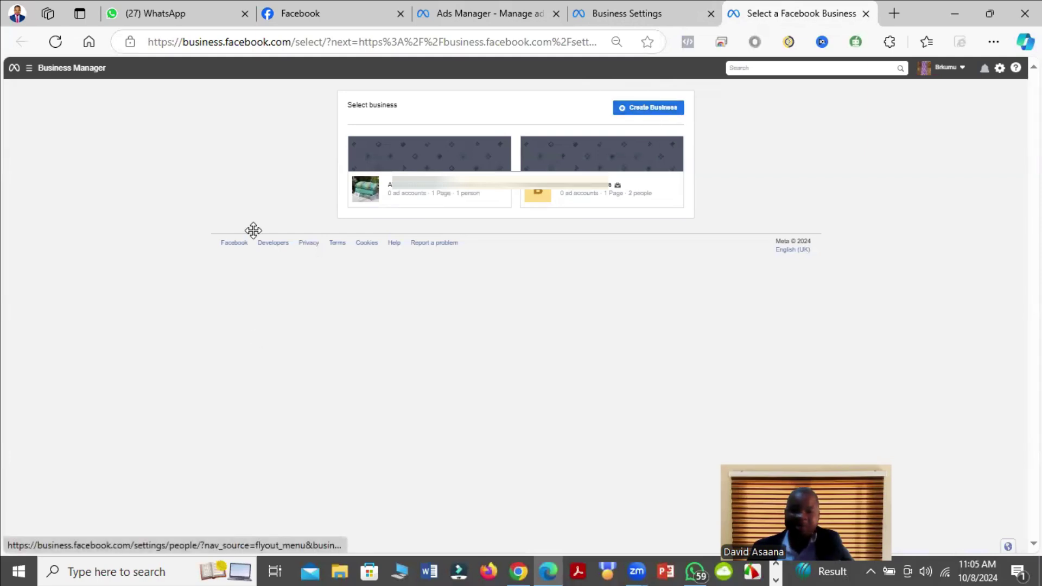
{"action": "left_click", "coordinate": [624, 197]}
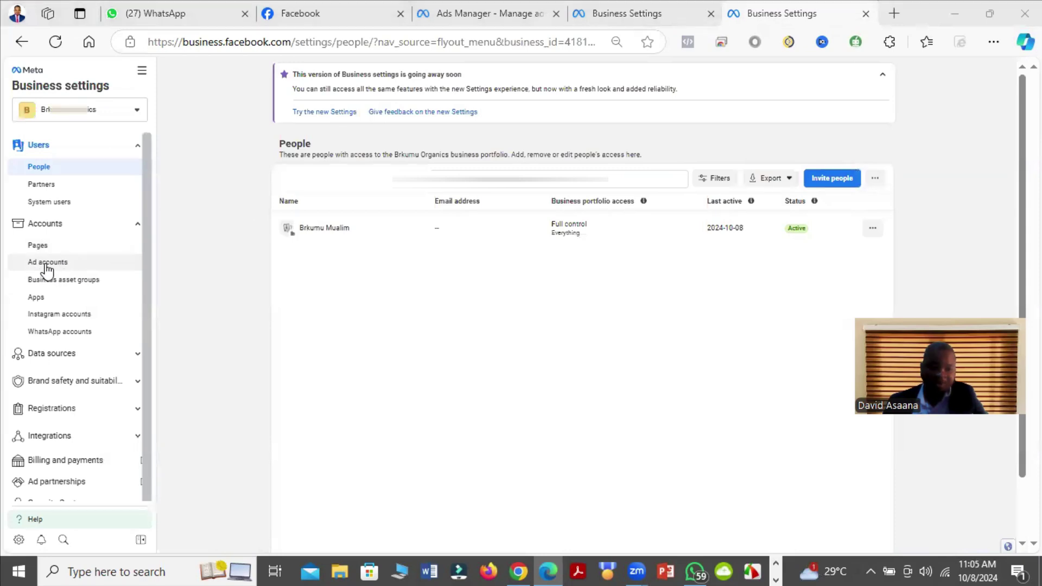
- Start a new ad account from the Ad accounts page and fill in its name
{"action": "left_click", "coordinate": [48, 266]}
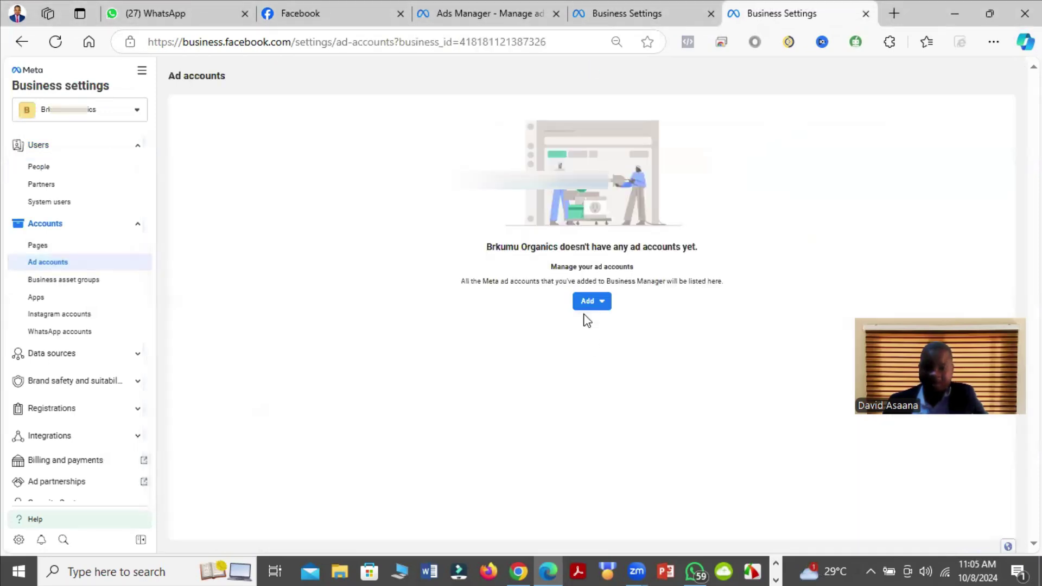
{"action": "left_click", "coordinate": [592, 302]}
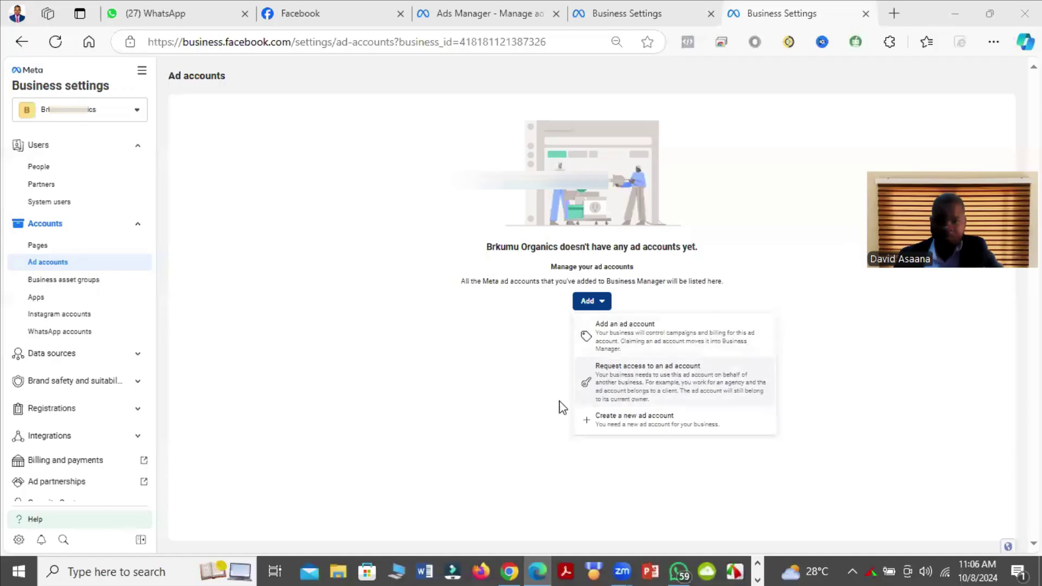
{"action": "left_click", "coordinate": [666, 422]}
{"action": "left_click", "coordinate": [388, 310]}
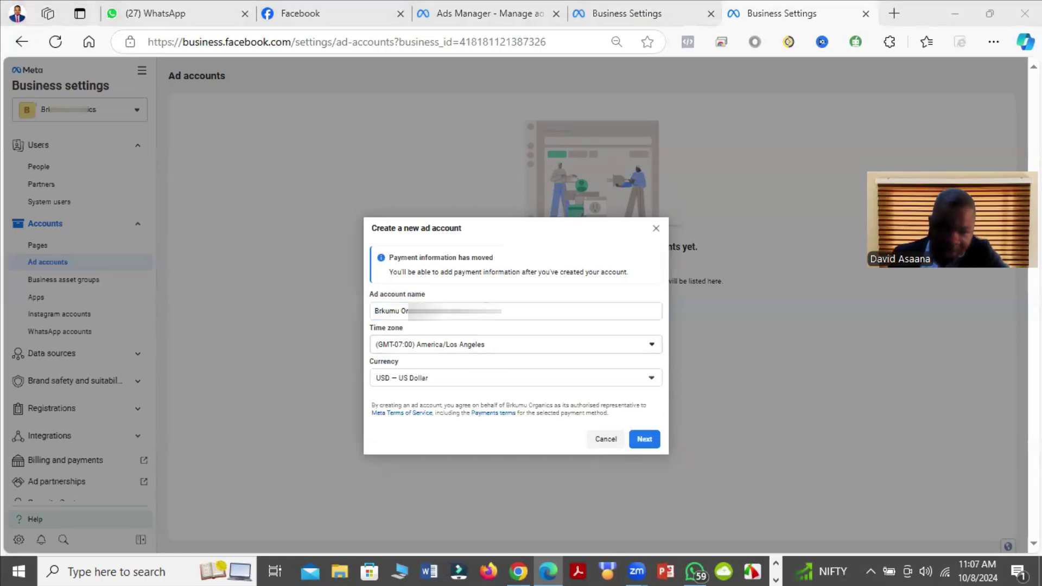
- Choose (GMT+00:00) Africa/Accra as the ad account's time zone and continue
{"action": "left_click", "coordinate": [516, 354]}
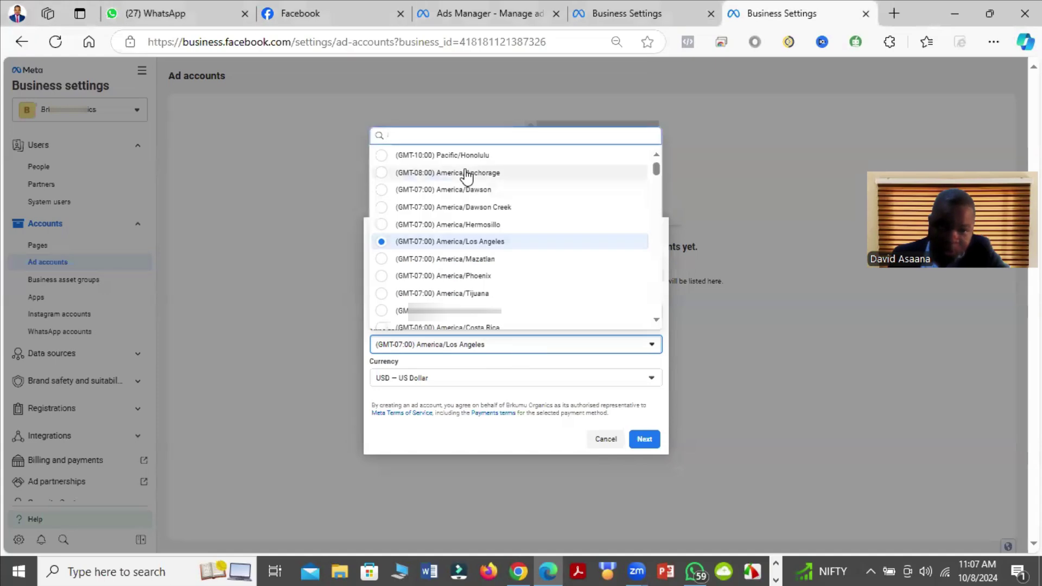
{"action": "scroll", "coordinate": [501, 233], "scroll_direction": "down", "scroll_amount": 3}
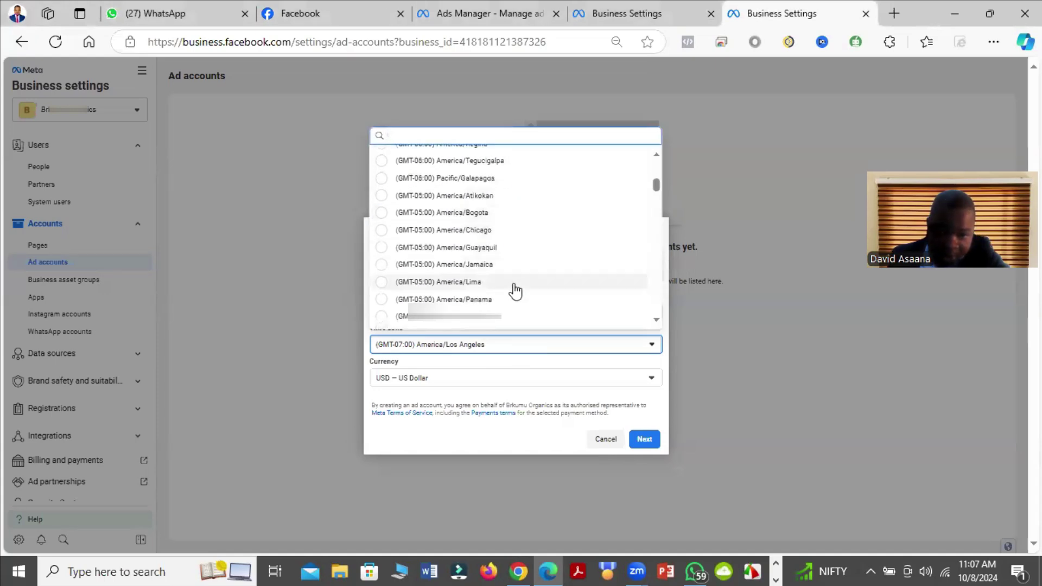
{"action": "scroll", "coordinate": [511, 287], "scroll_direction": "down", "scroll_amount": 3}
{"action": "scroll", "coordinate": [497, 242], "scroll_direction": "down", "scroll_amount": 1}
{"action": "scroll", "coordinate": [495, 232], "scroll_direction": "down", "scroll_amount": 3}
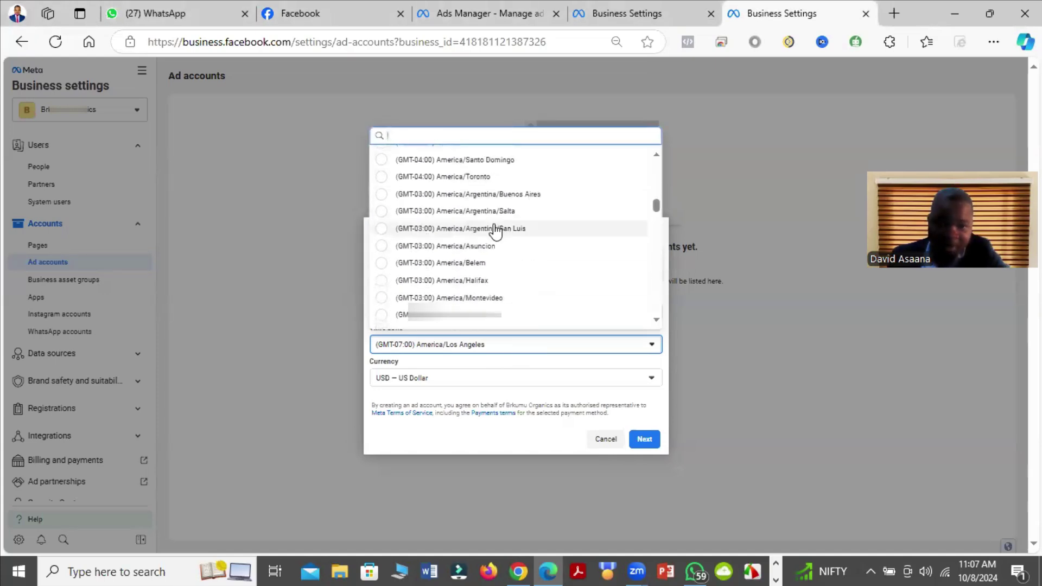
{"action": "scroll", "coordinate": [521, 268], "scroll_direction": "down", "scroll_amount": 3}
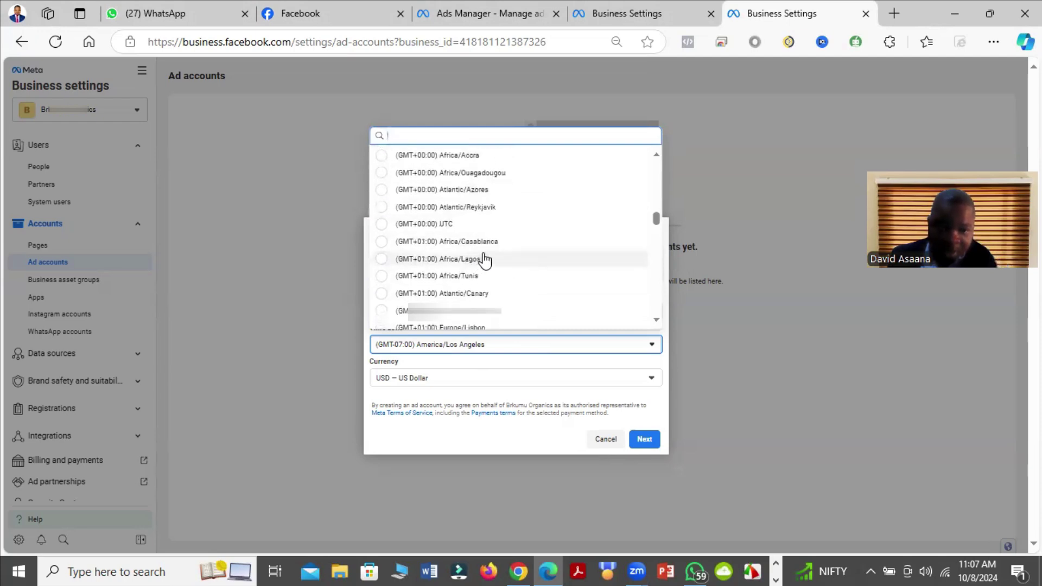
{"action": "left_click", "coordinate": [484, 157]}
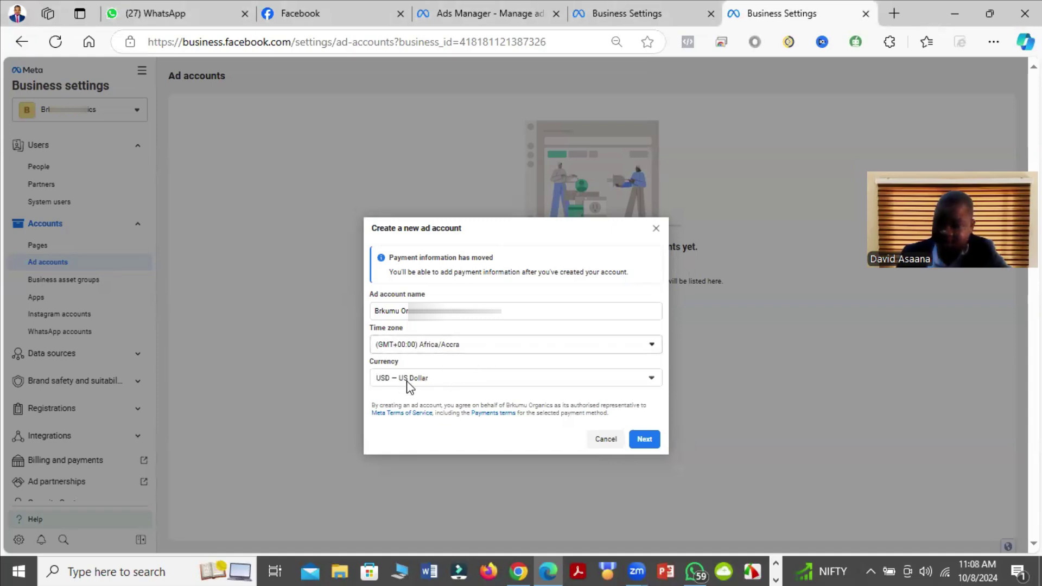
{"action": "left_click", "coordinate": [642, 440]}
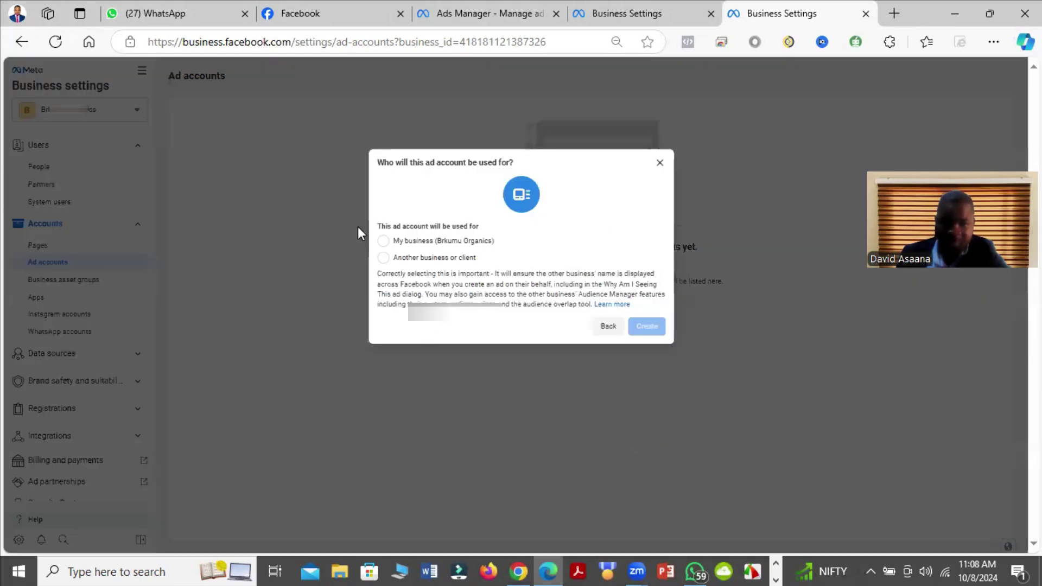
- Mark the ad account as for My business (Brkumu Organics) and create it
{"action": "left_click", "coordinate": [385, 248]}
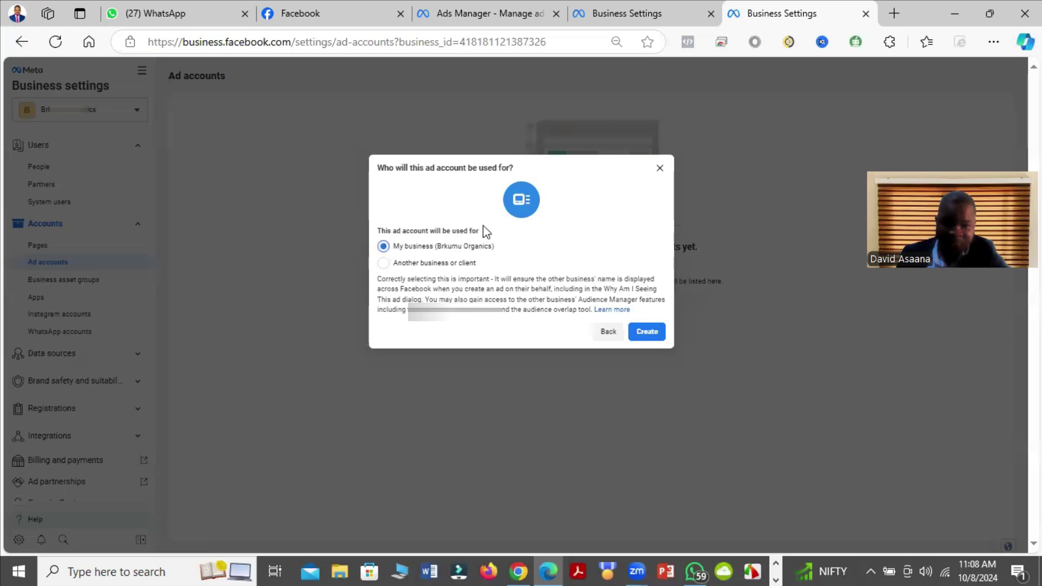
{"action": "left_click", "coordinate": [647, 332]}
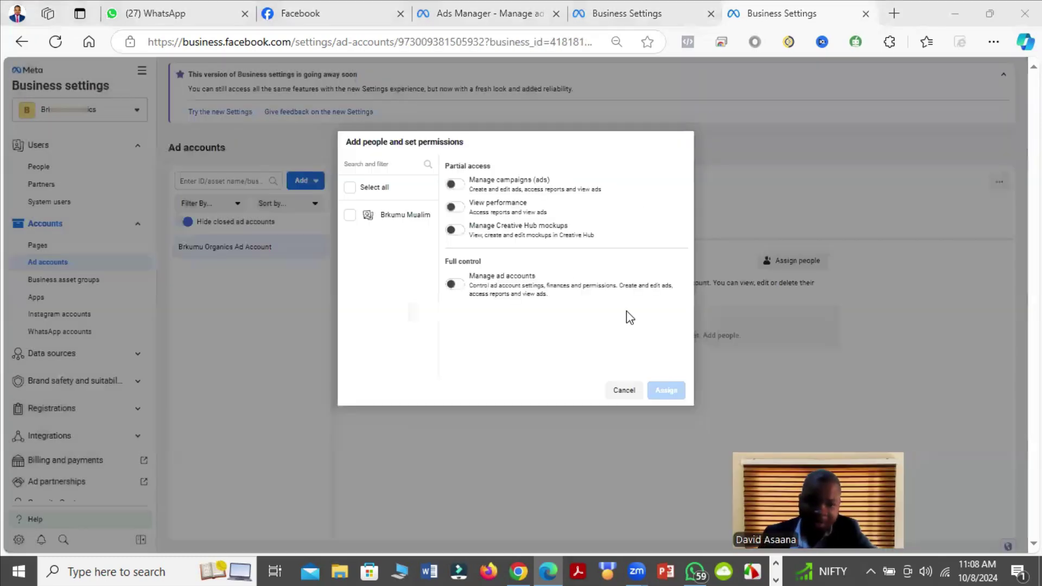
{"action": "left_click", "coordinate": [349, 216]}
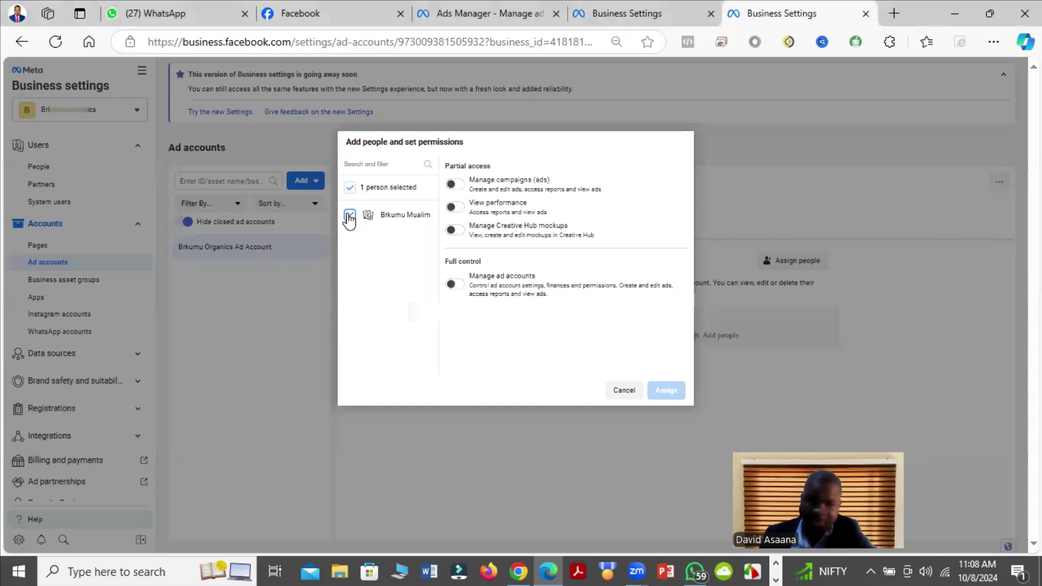
{"action": "left_click", "coordinate": [453, 285]}
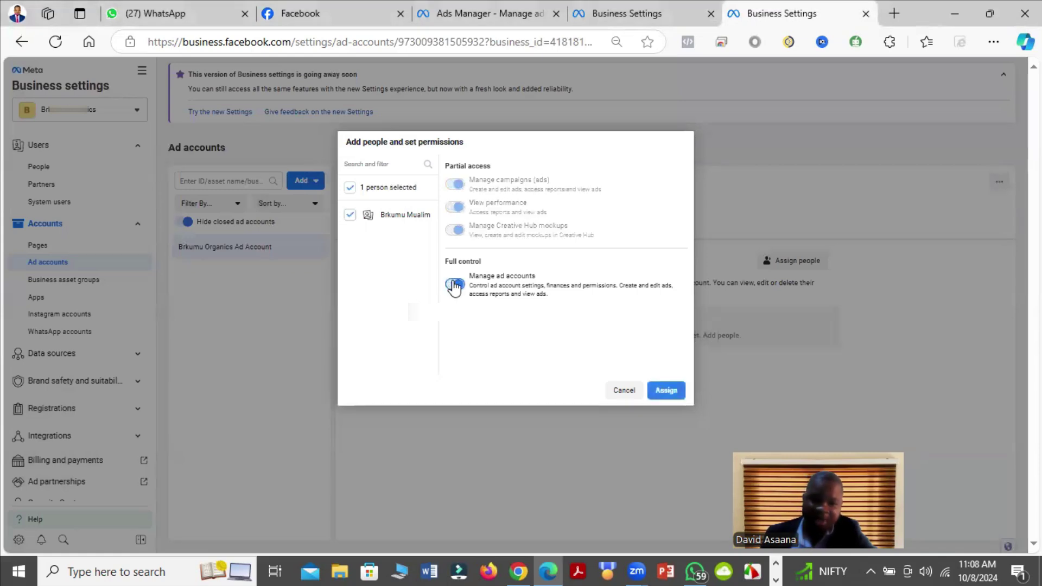
{"action": "left_click", "coordinate": [667, 391]}
{"action": "left_click", "coordinate": [477, 228]}
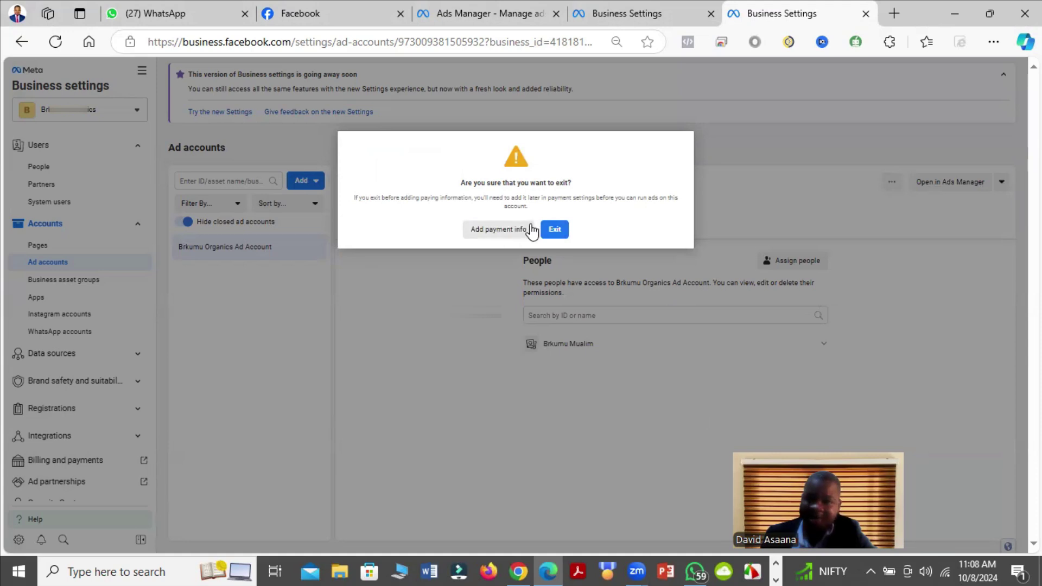
- Exit the payment information warning without adding payment details
{"action": "left_click", "coordinate": [556, 232]}
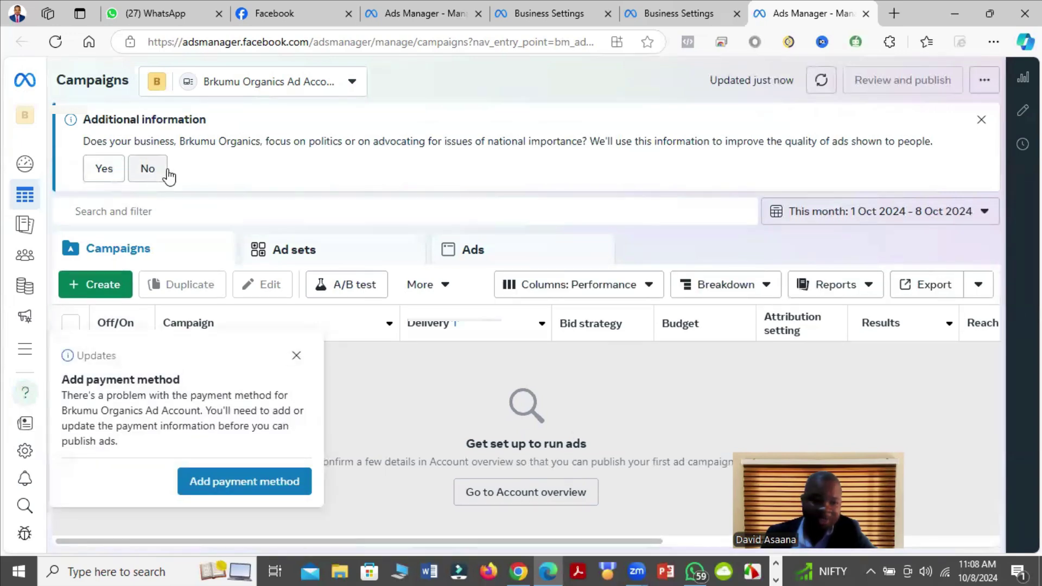
- Answer No to the Additional information banner's politics question on the Campaigns page
{"action": "left_click", "coordinate": [151, 172]}
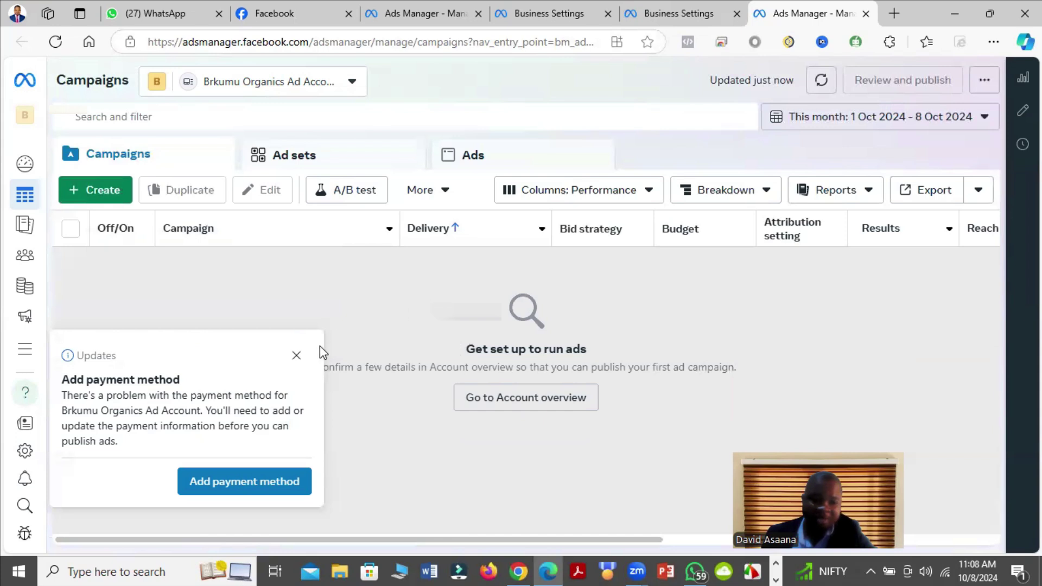